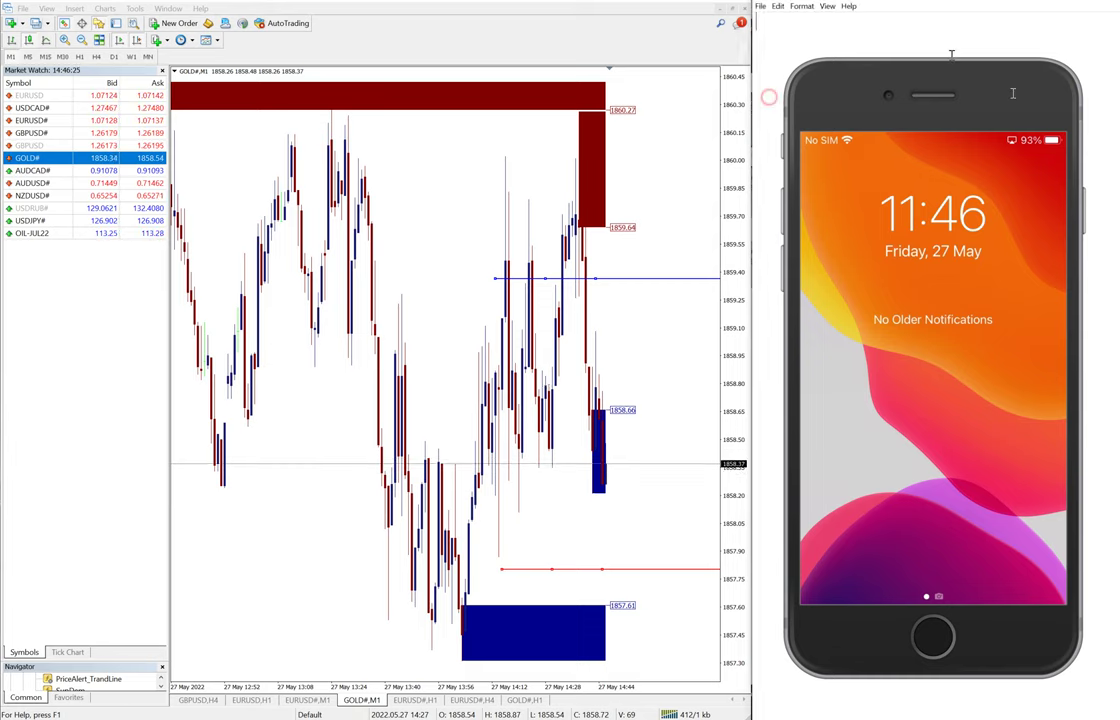
Lower the blue upper alert line on the GOLD# chart toward the current price.
mouse_move(968, 97)
mouse_down()
mouse_move(702, 465)
mouse_move(1000, 273)
mouse_up()
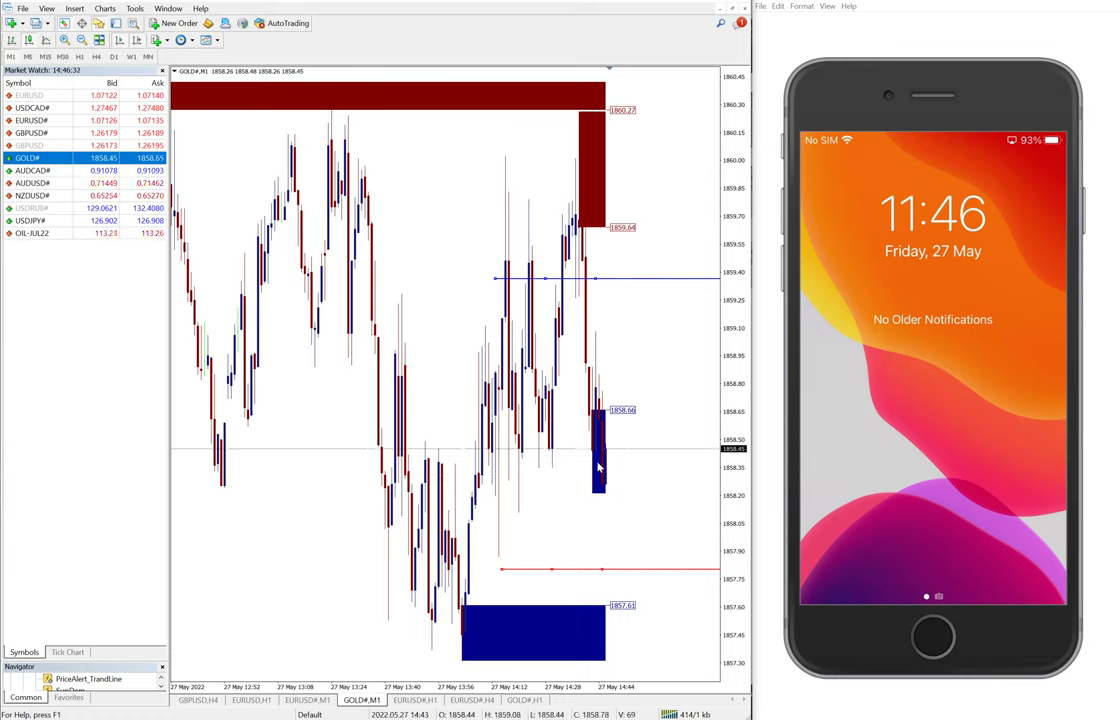
drag(465, 250, 444, 262)
drag(550, 228, 440, 258)
mouse_move(555, 507)
mouse_down()
mouse_move(445, 522)
mouse_move(470, 520)
mouse_up()
key(Escape)
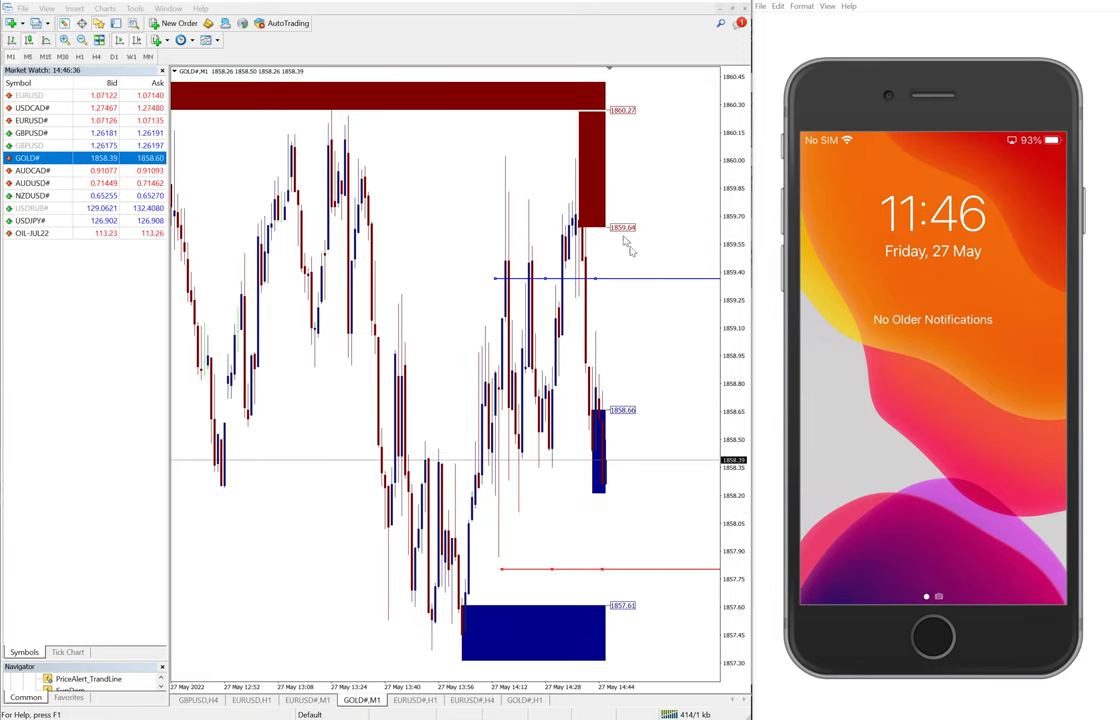
drag(548, 280, 580, 441)
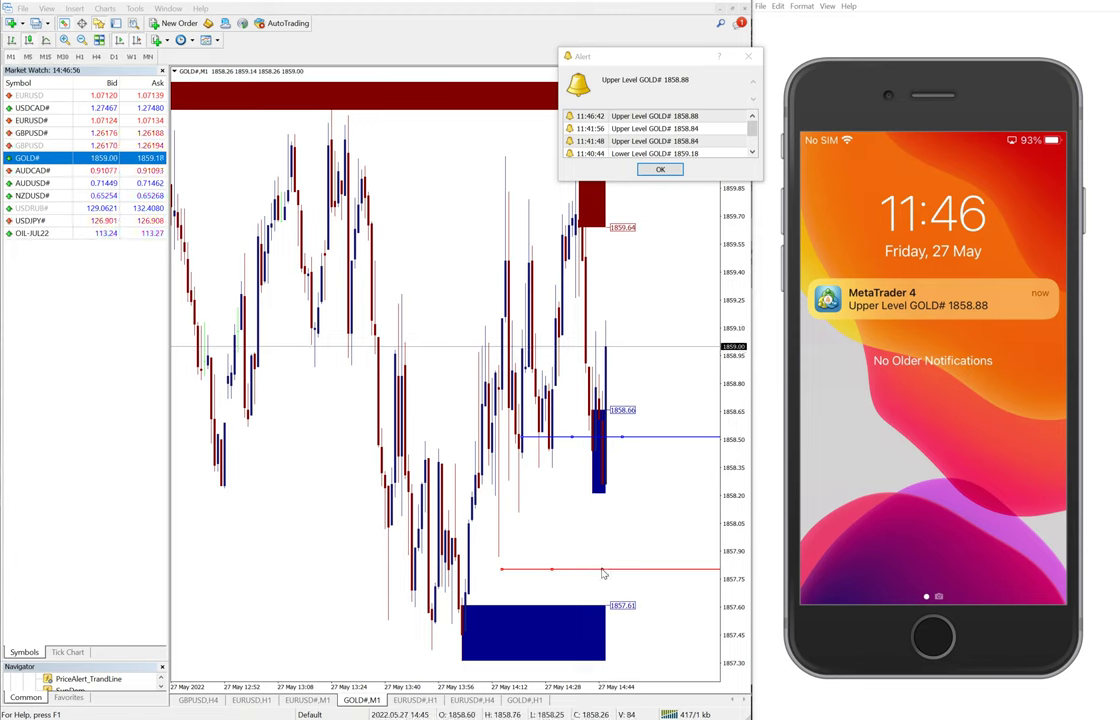
Dismiss the Upper Level GOLD# 1858.88 alert and switch to the EURUSD# H1 chart.
click(660, 172)
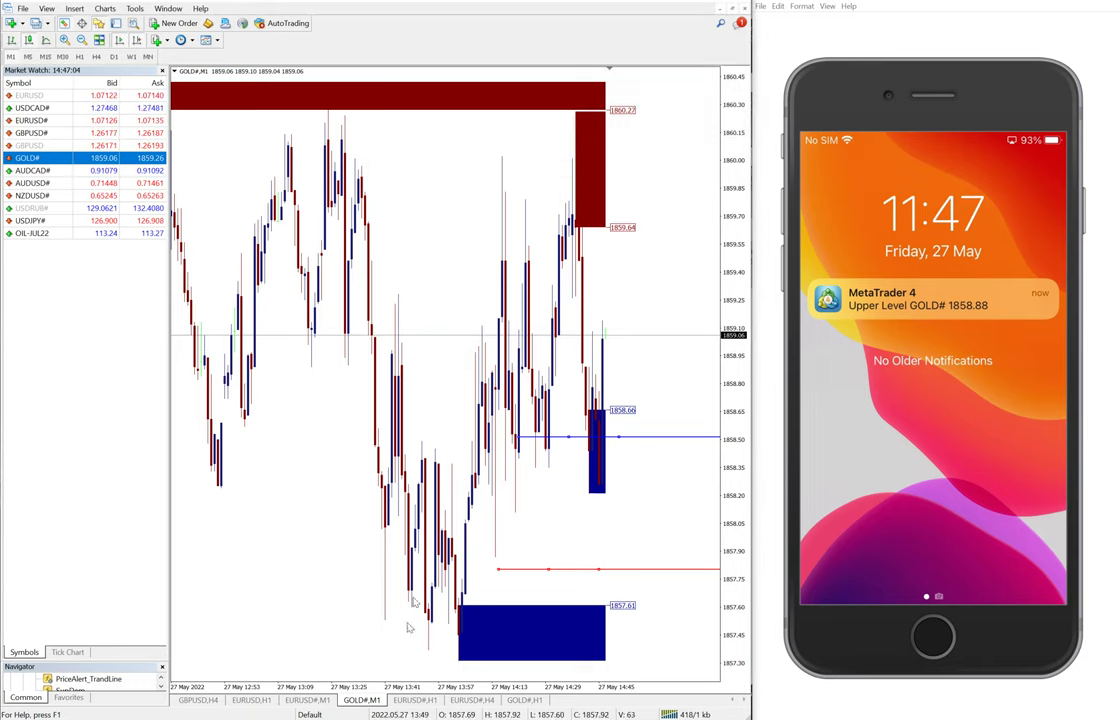
click(415, 700)
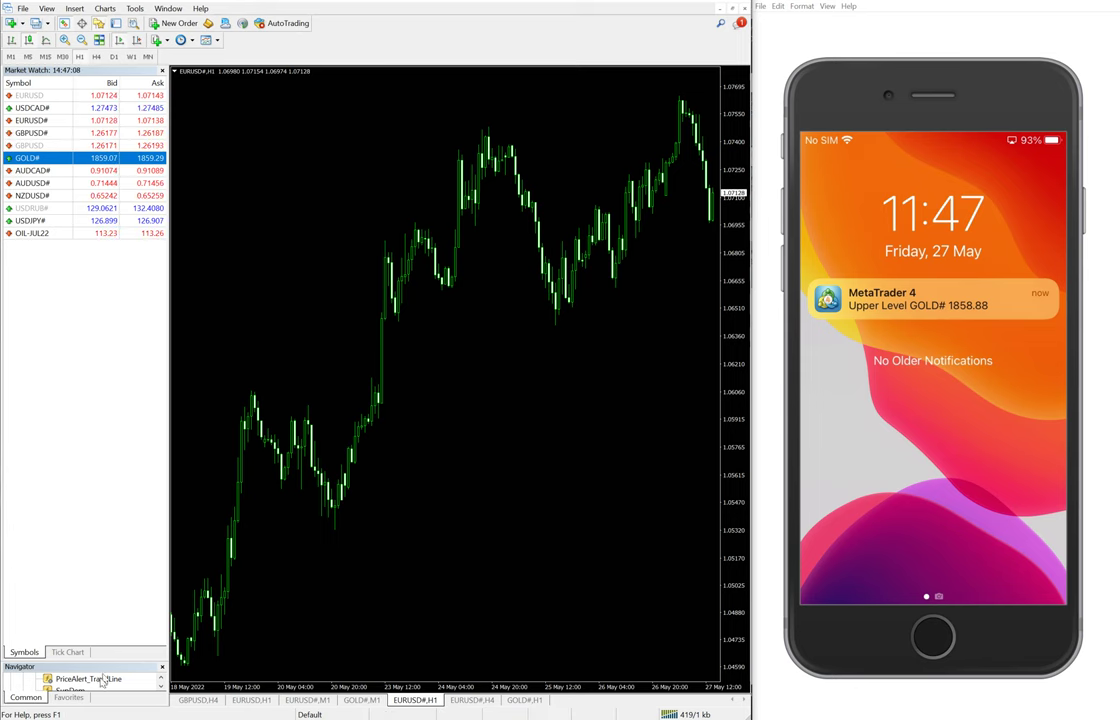
Attach PriceAlert_TrendLine to EURUSD# H1 with default inputs, giving lines near 1.0717 and 1.0517.
drag(92, 684, 200, 549)
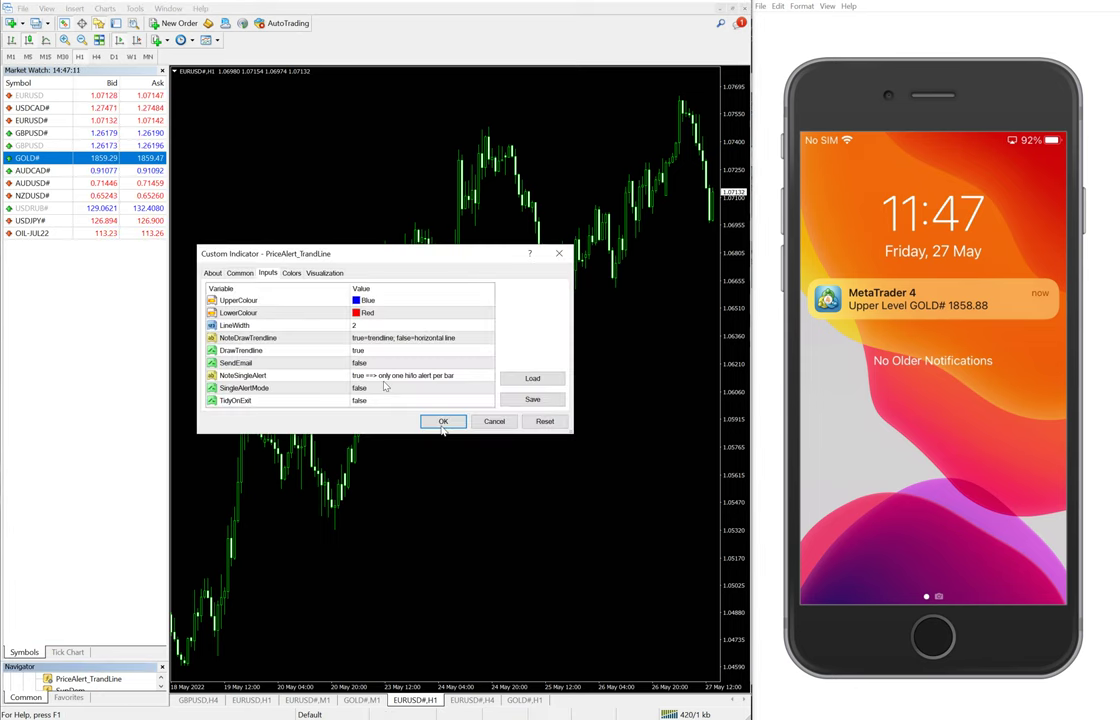
click(448, 424)
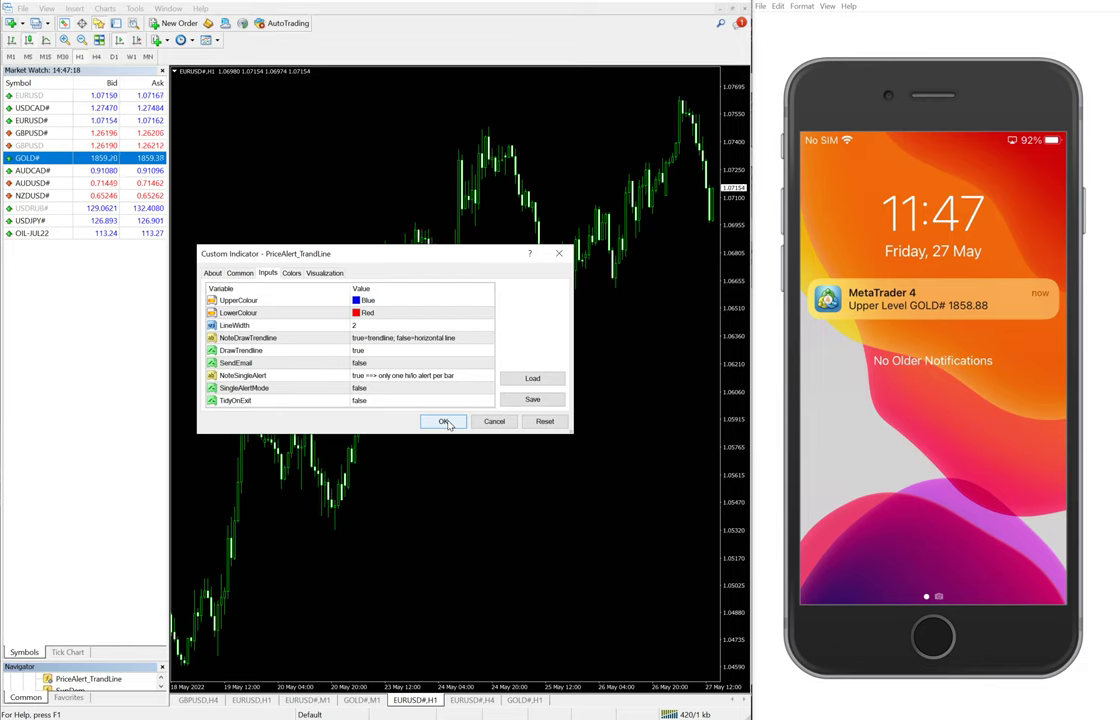
click(445, 422)
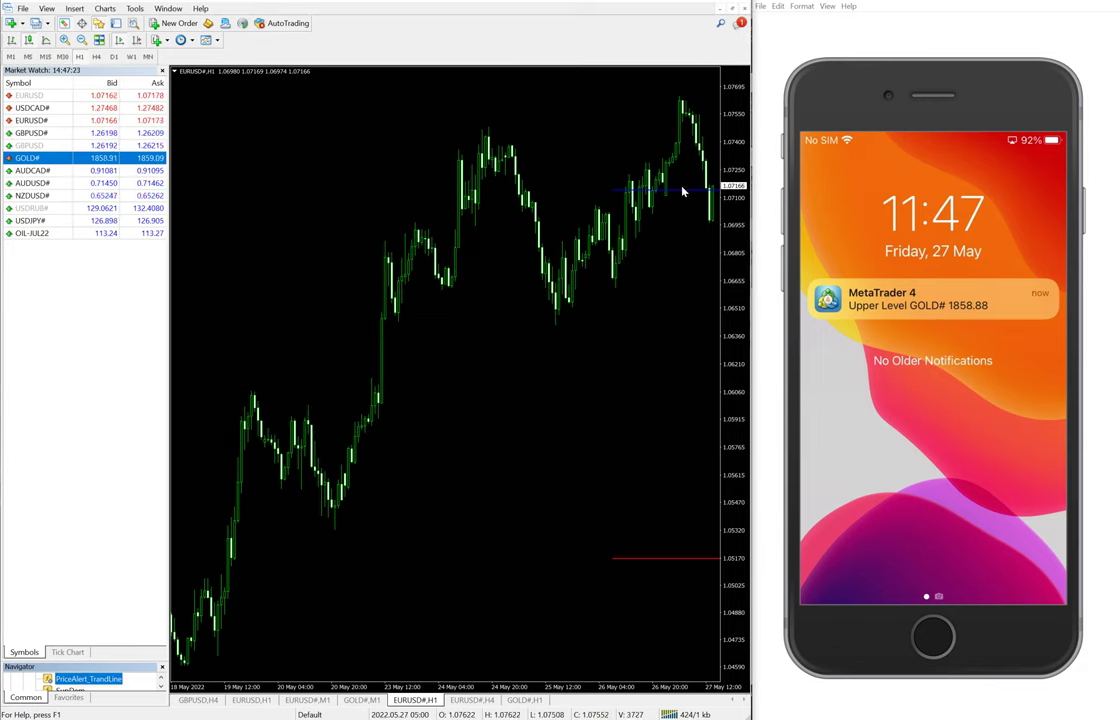
click(688, 193)
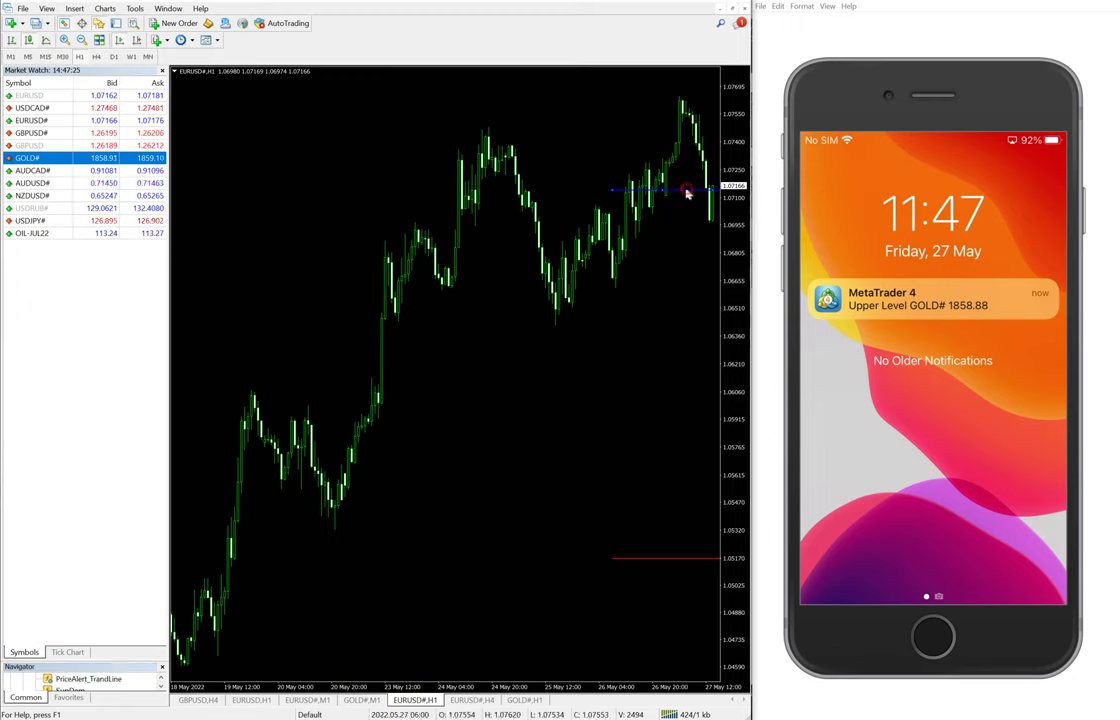
Angle the blue trendline along the swing highs and the red one along the lows.
drag(664, 195, 217, 456)
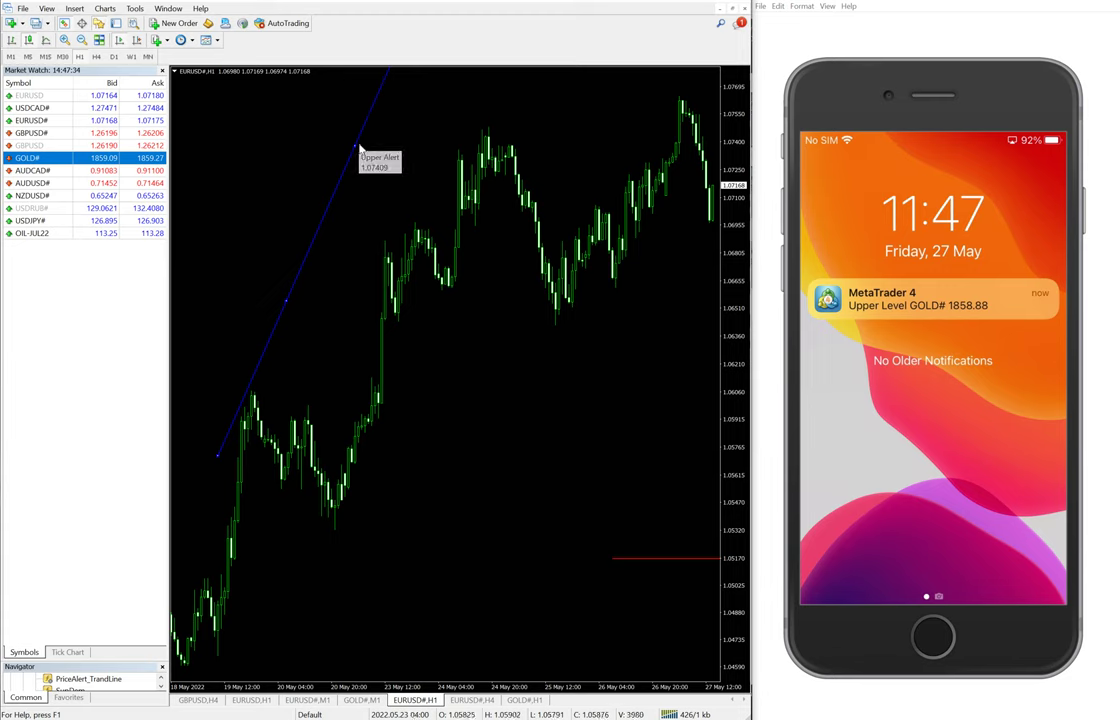
drag(355, 157, 446, 168)
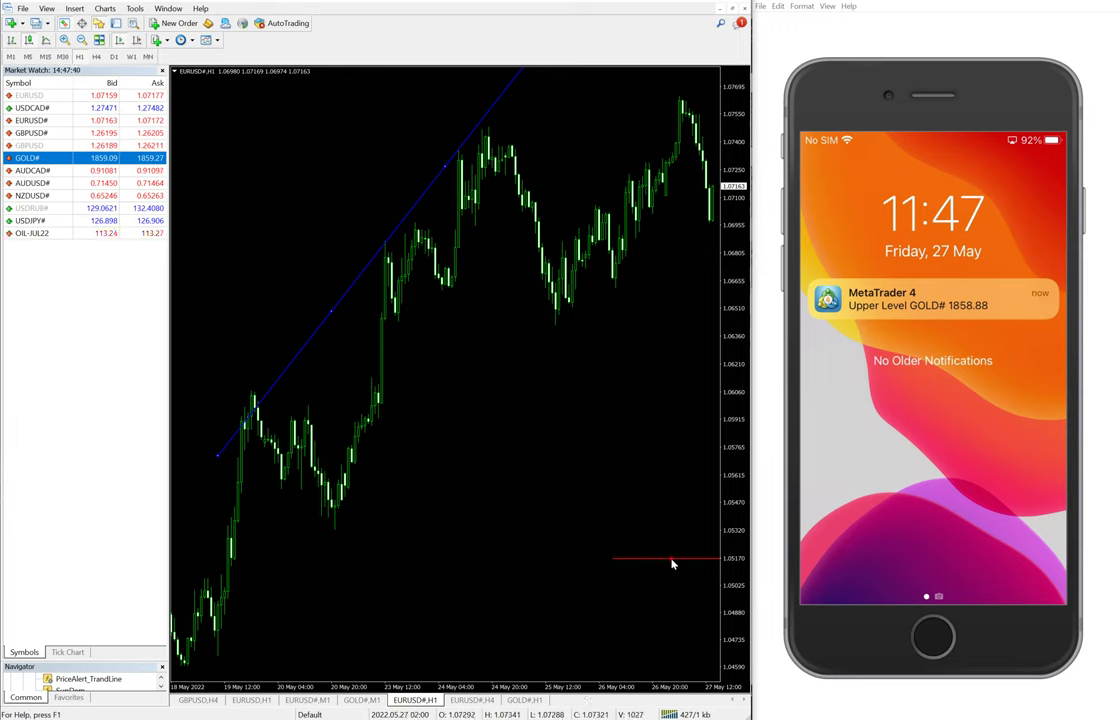
drag(673, 564, 460, 290)
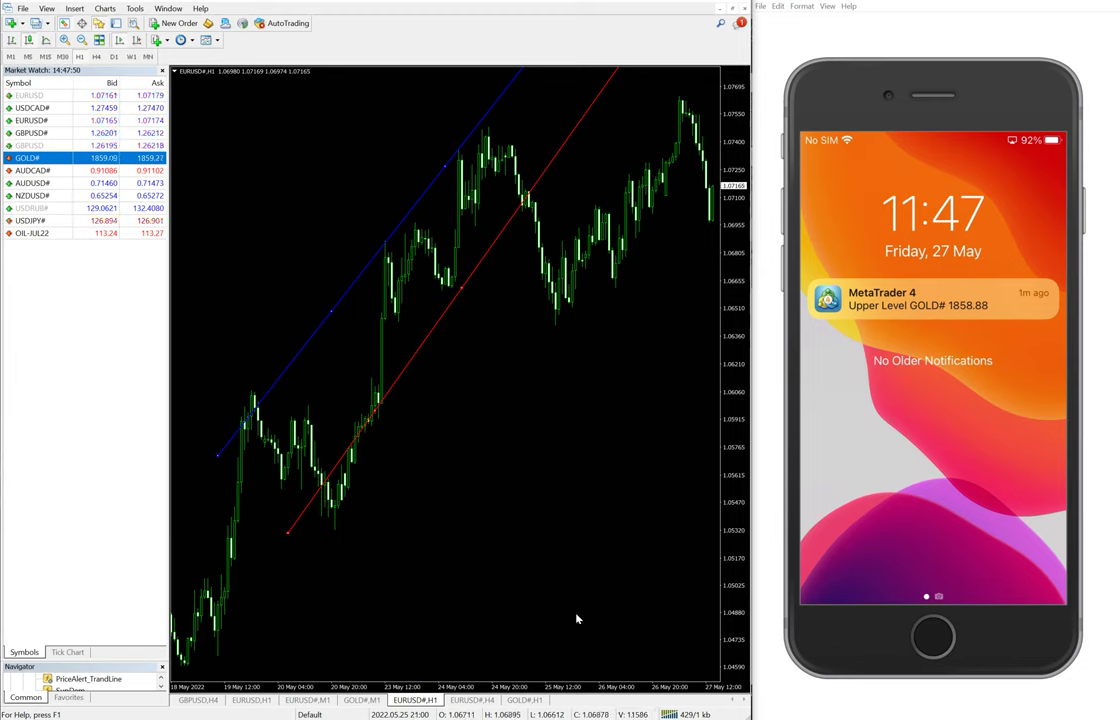
mouse_move(287, 540)
mouse_down()
mouse_move(317, 545)
mouse_move(304, 545)
mouse_up()
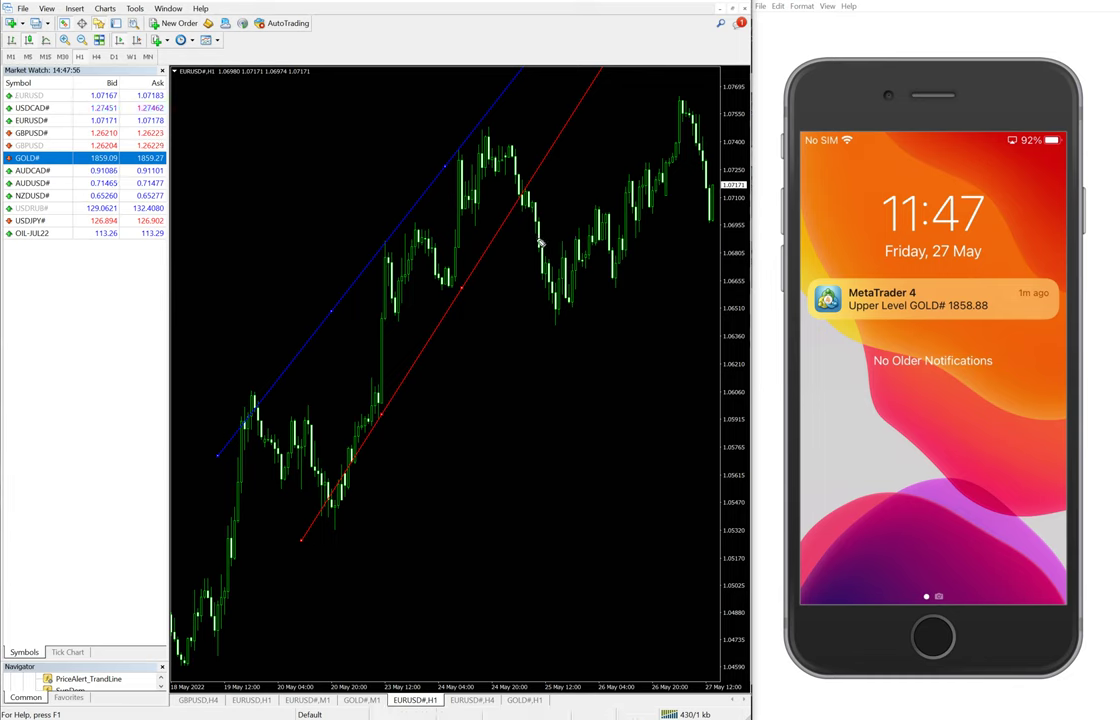
Fine-tune the blue trendline's endpoint and switch to the EURUSD# H4 chart.
mouse_move(495, 155)
mouse_down()
mouse_move(545, 140)
mouse_move(523, 208)
mouse_up()
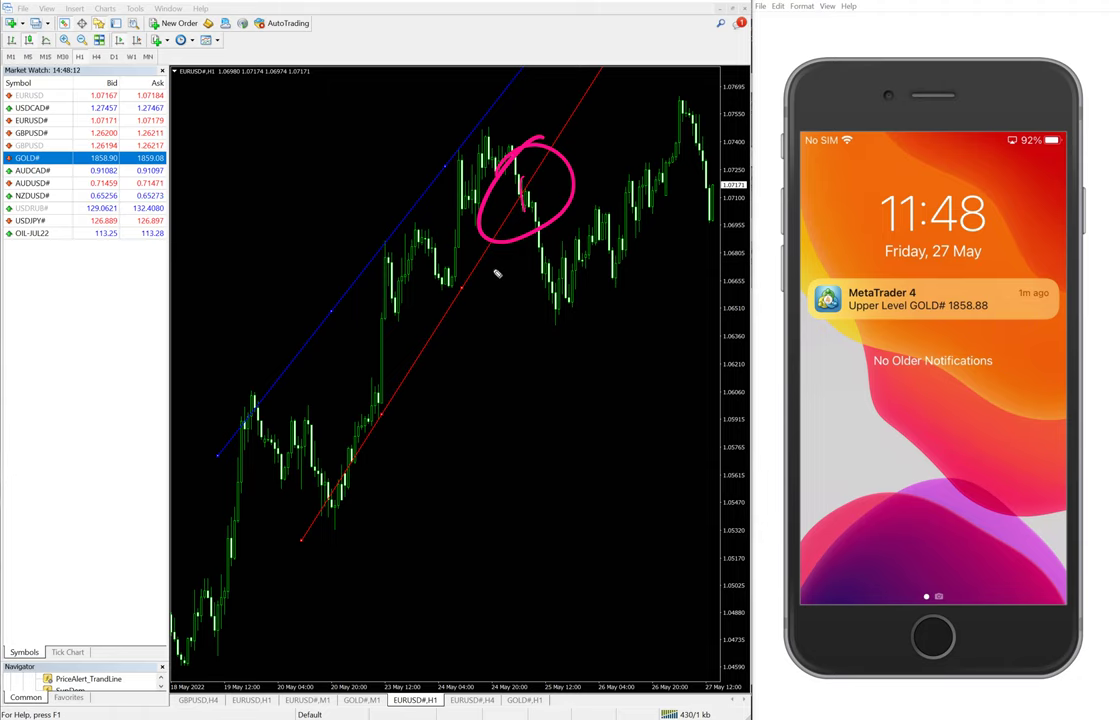
key(Escape)
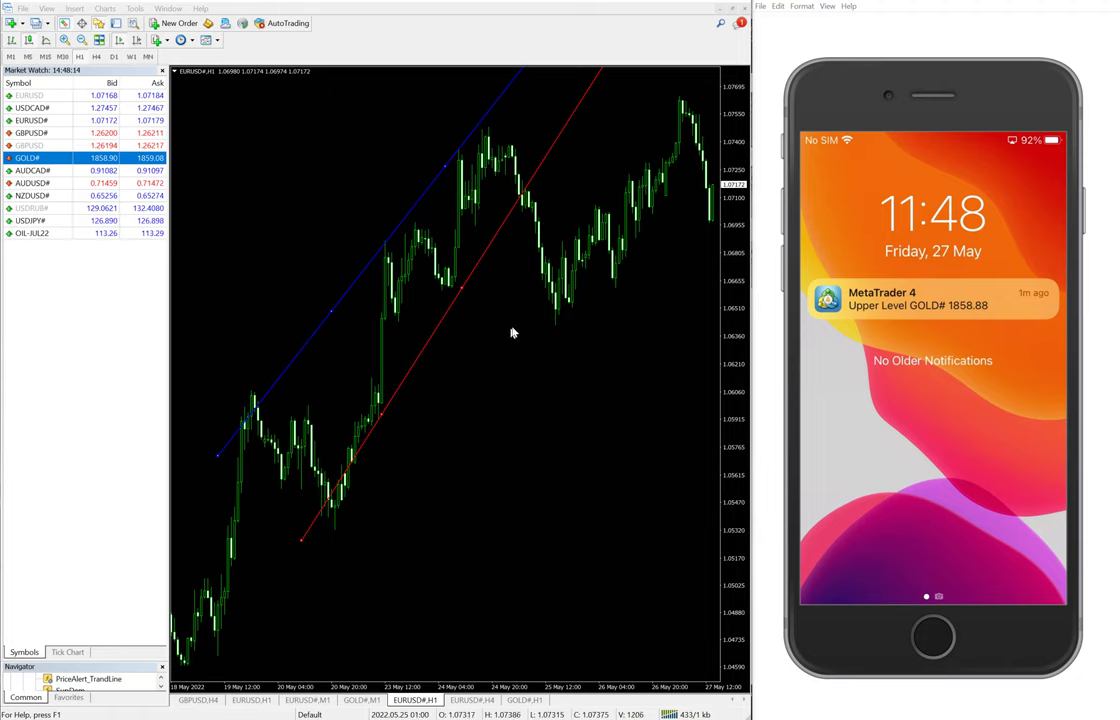
click(471, 700)
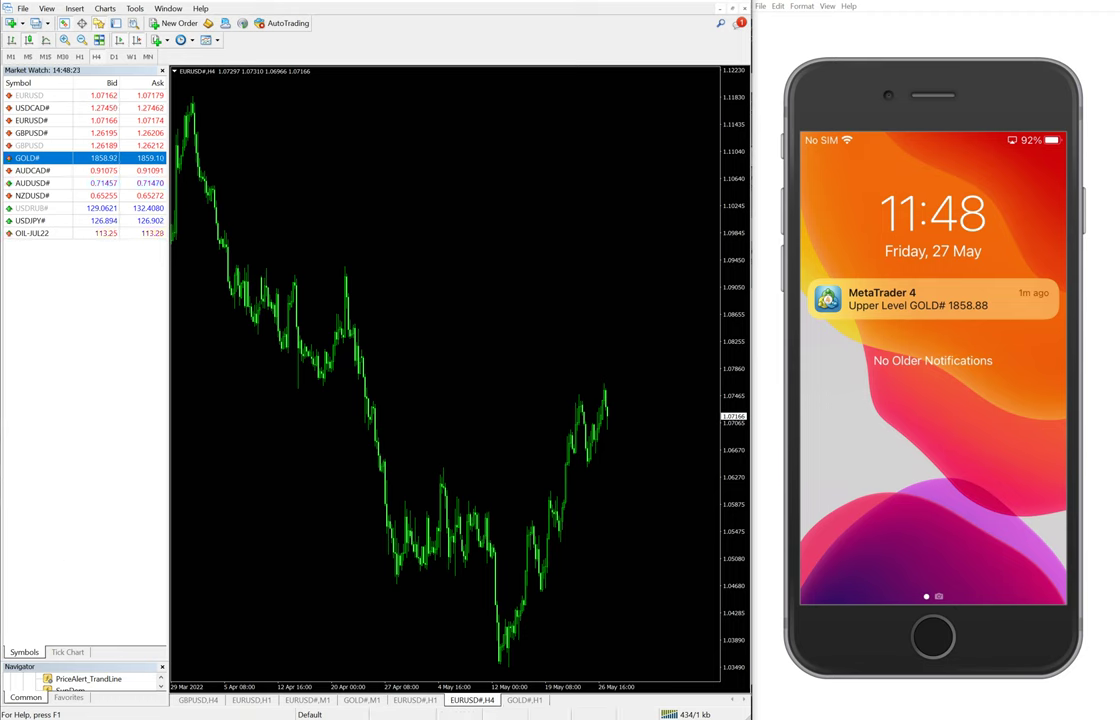
Attach PriceAlert_TrendLine to EURUSD# H4, setting the blue line near 1.0638 and red near 1.048.
drag(90, 679, 430, 360)
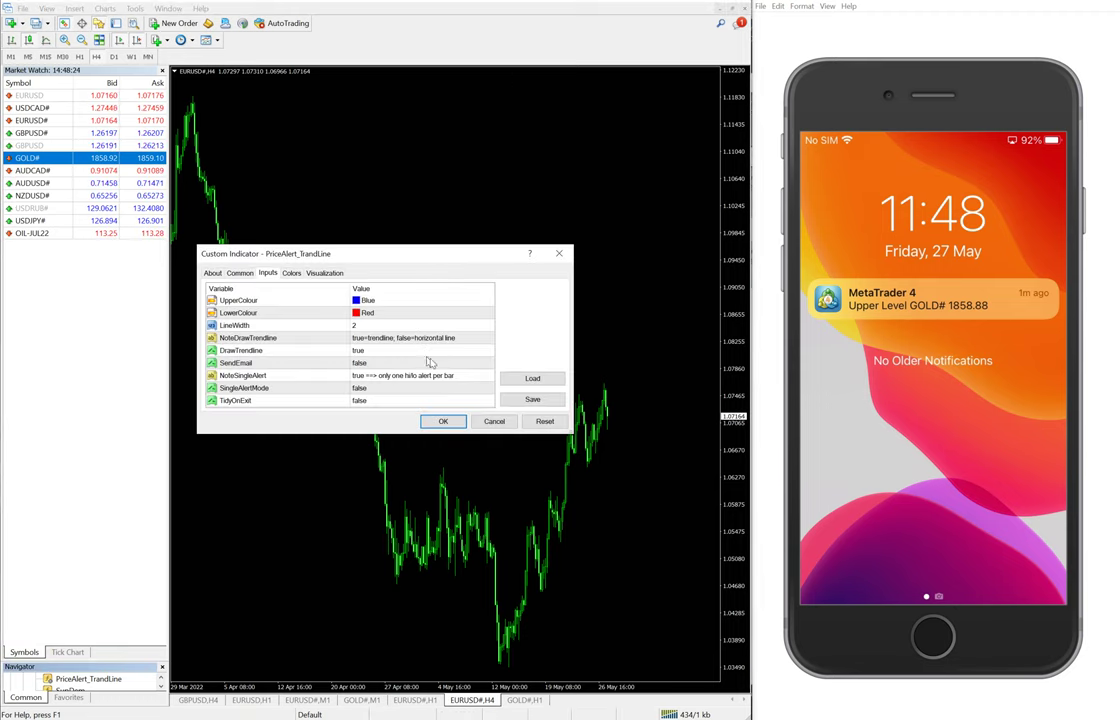
click(443, 422)
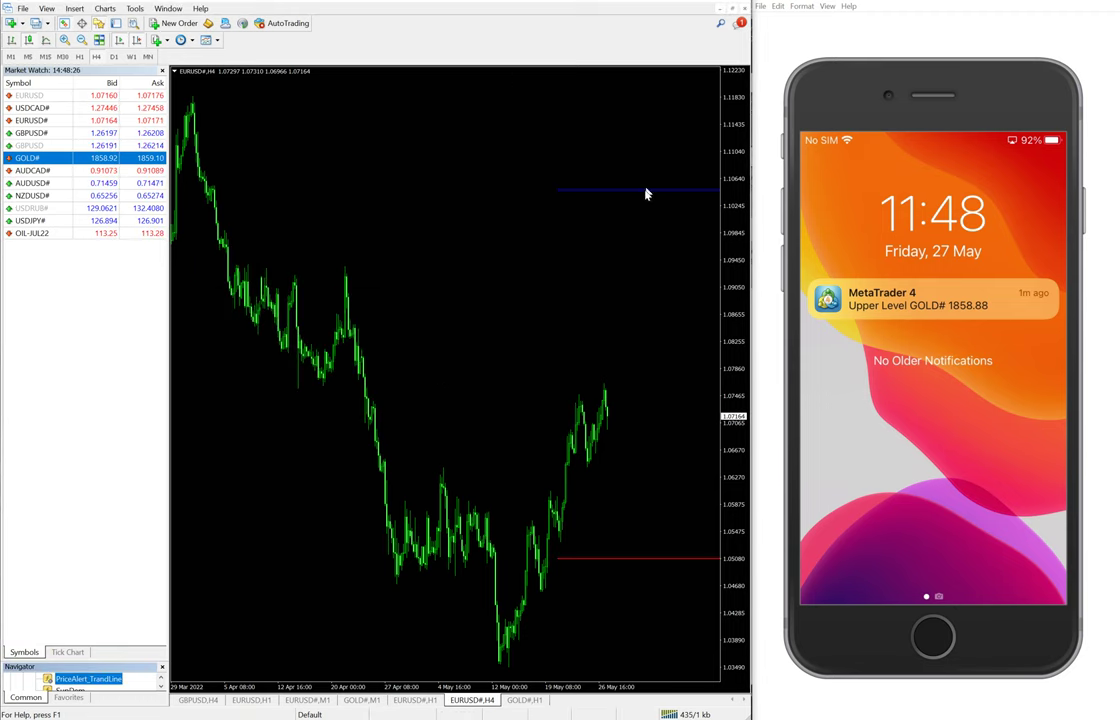
double_click(585, 191)
drag(585, 191, 322, 474)
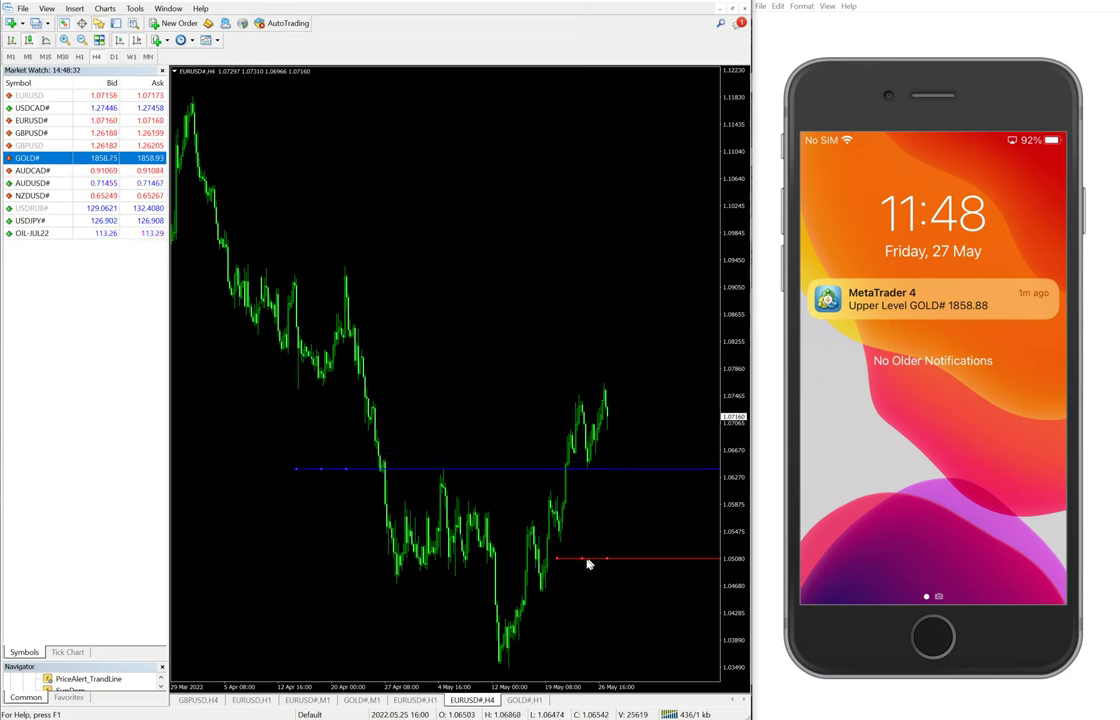
drag(582, 560, 255, 583)
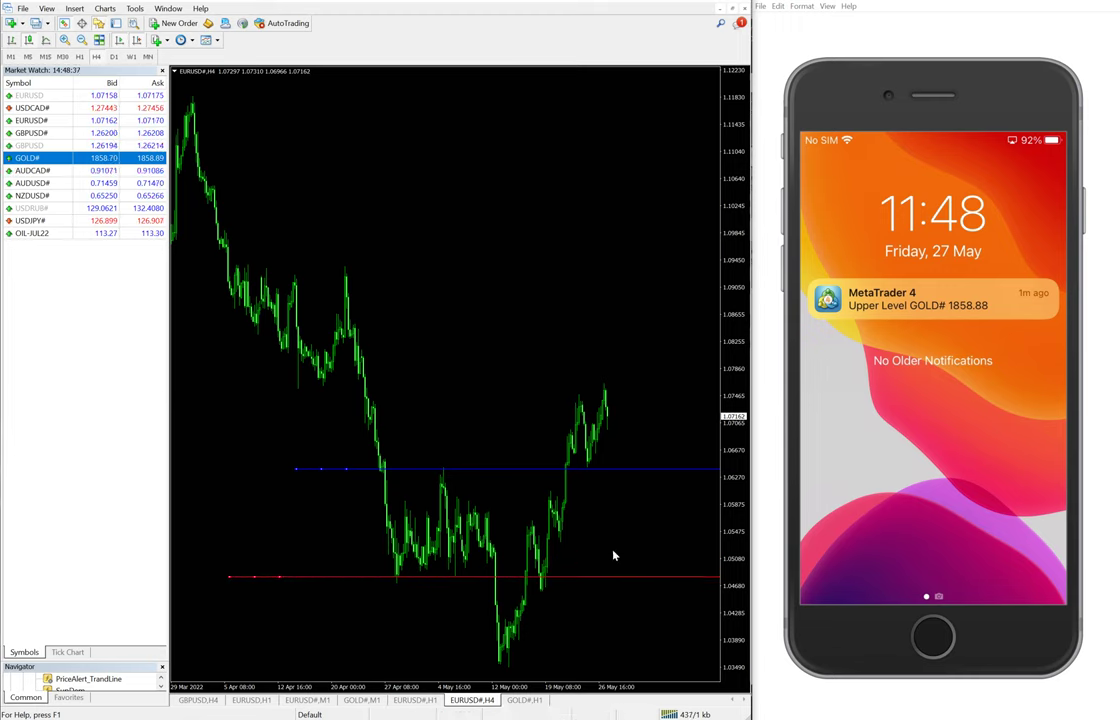
Circle the candle that dipped through the red line and add emphasis strokes, undoing the last.
mouse_move(487, 605)
mouse_down()
mouse_move(484, 578)
mouse_move(516, 560)
mouse_up()
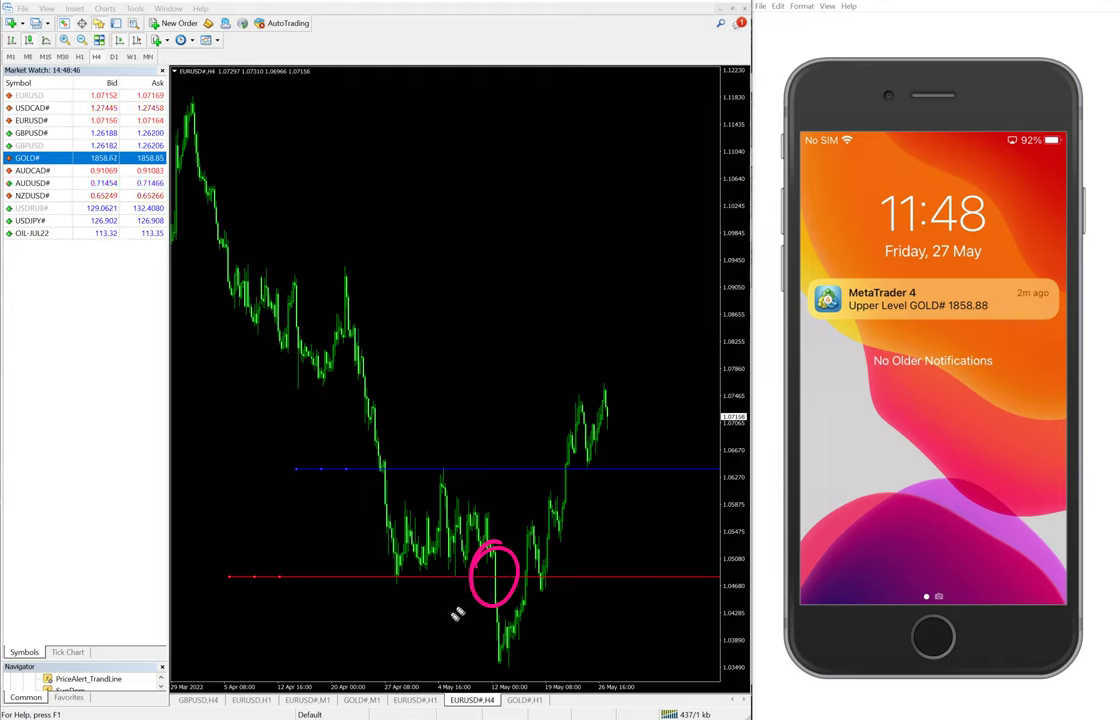
drag(397, 607, 490, 590)
drag(422, 640, 502, 598)
drag(460, 665, 507, 630)
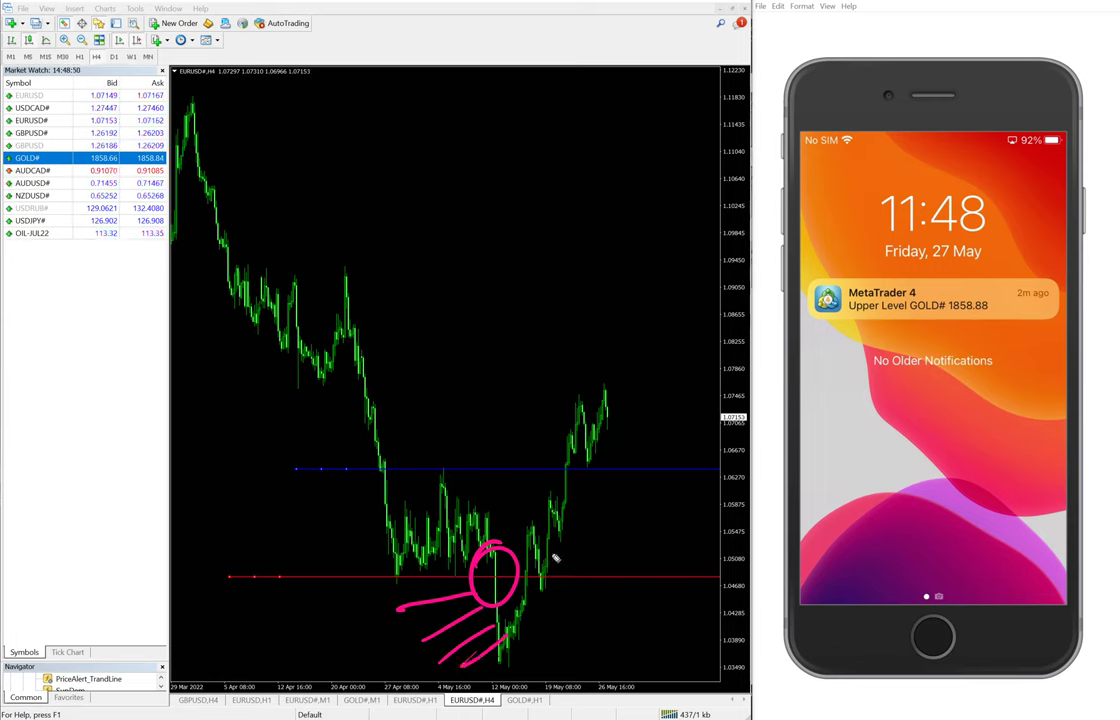
key(ctrl+z)
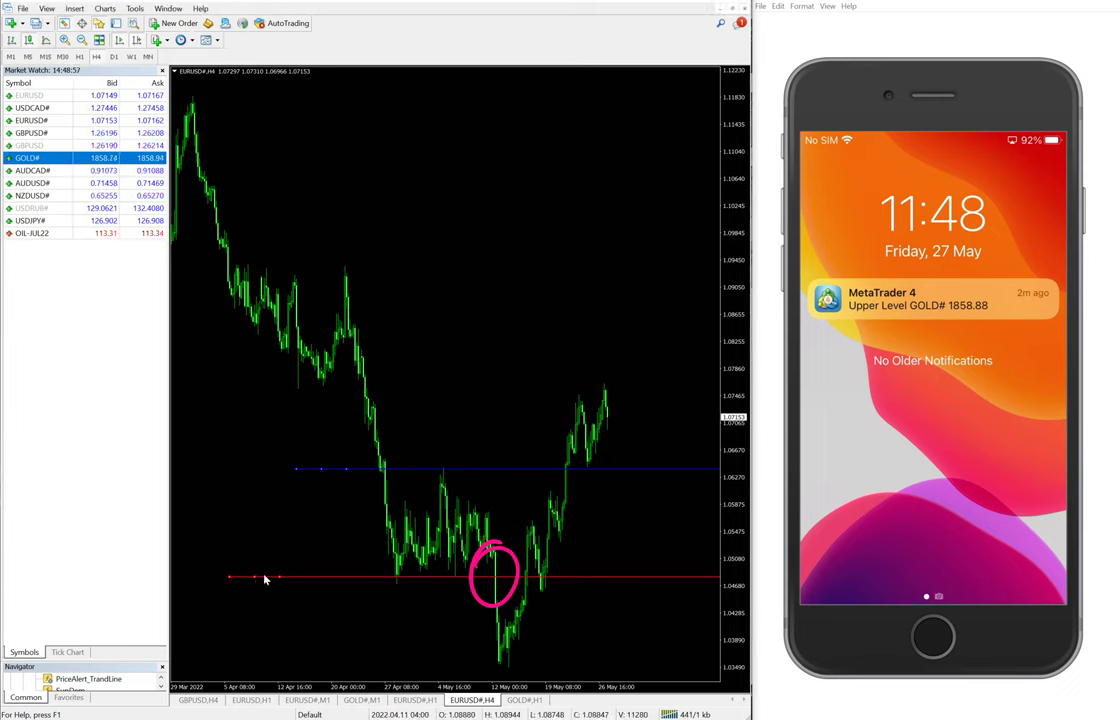
Make two copies of the red alert line stacked below the original.
drag(265, 579, 253, 592)
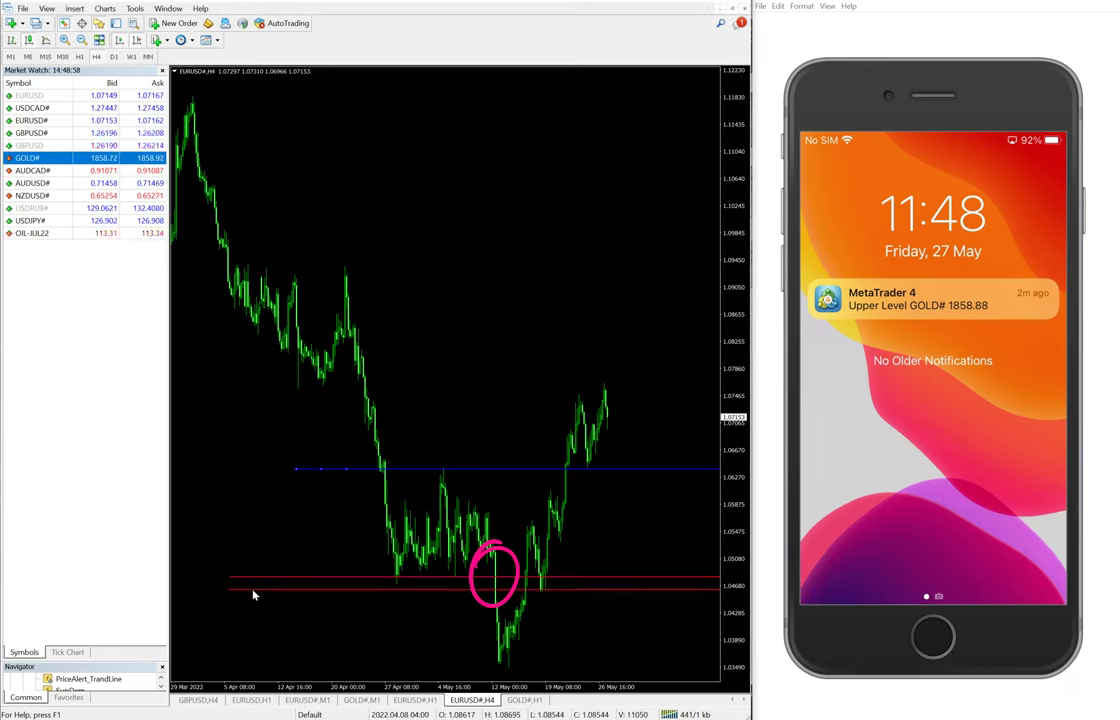
double_click(268, 591)
drag(252, 592, 250, 621)
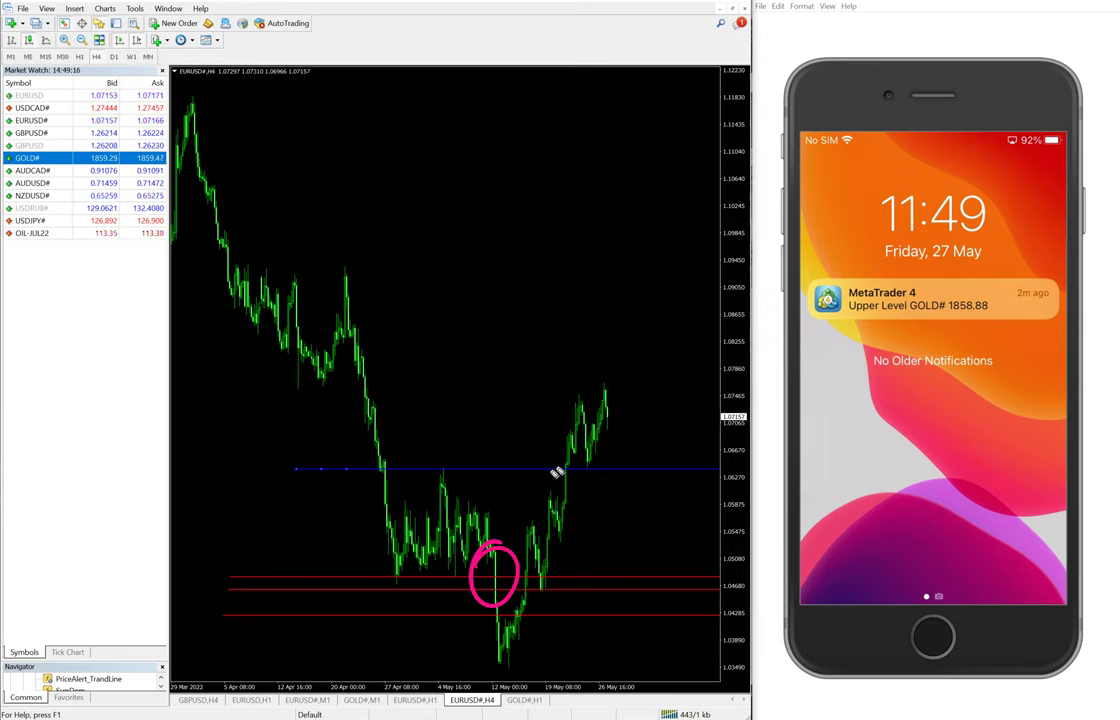
Circle where price crossed the blue line, then stack two blue line copies above it.
mouse_move(540, 457)
mouse_down()
mouse_move(570, 497)
mouse_move(537, 452)
mouse_up()
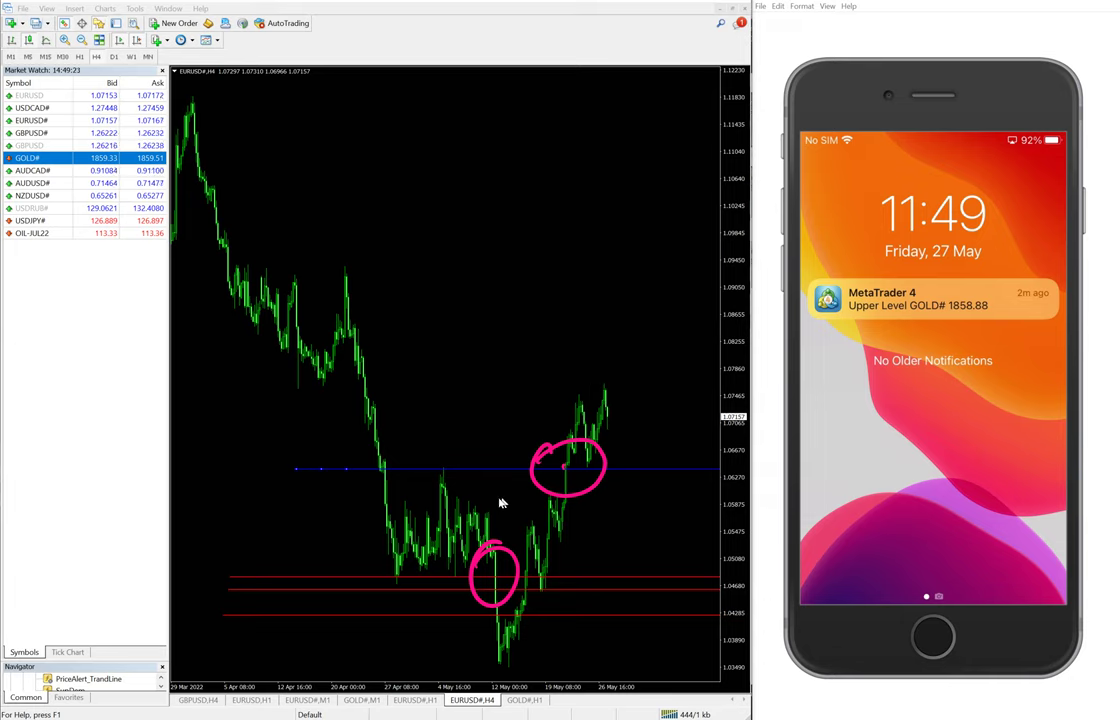
drag(321, 470, 323, 455)
double_click(322, 459)
drag(321, 457, 320, 440)
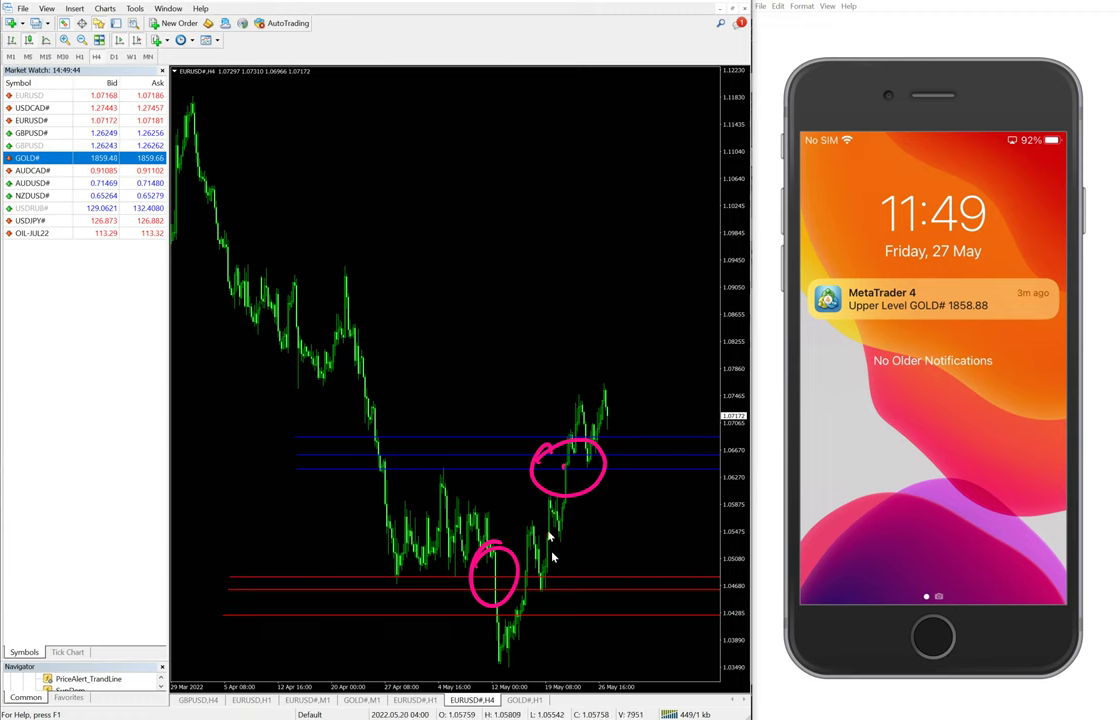
Flip to the GOLD# H1 chart and then back to EURUSD# H1.
click(520, 699)
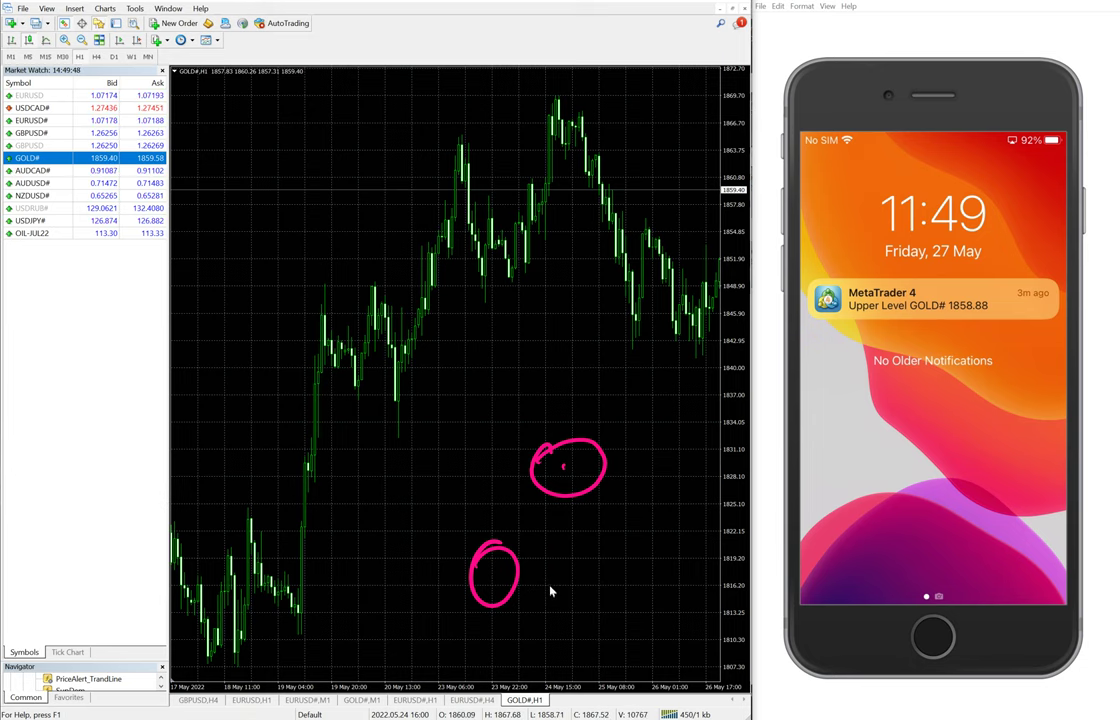
click(415, 700)
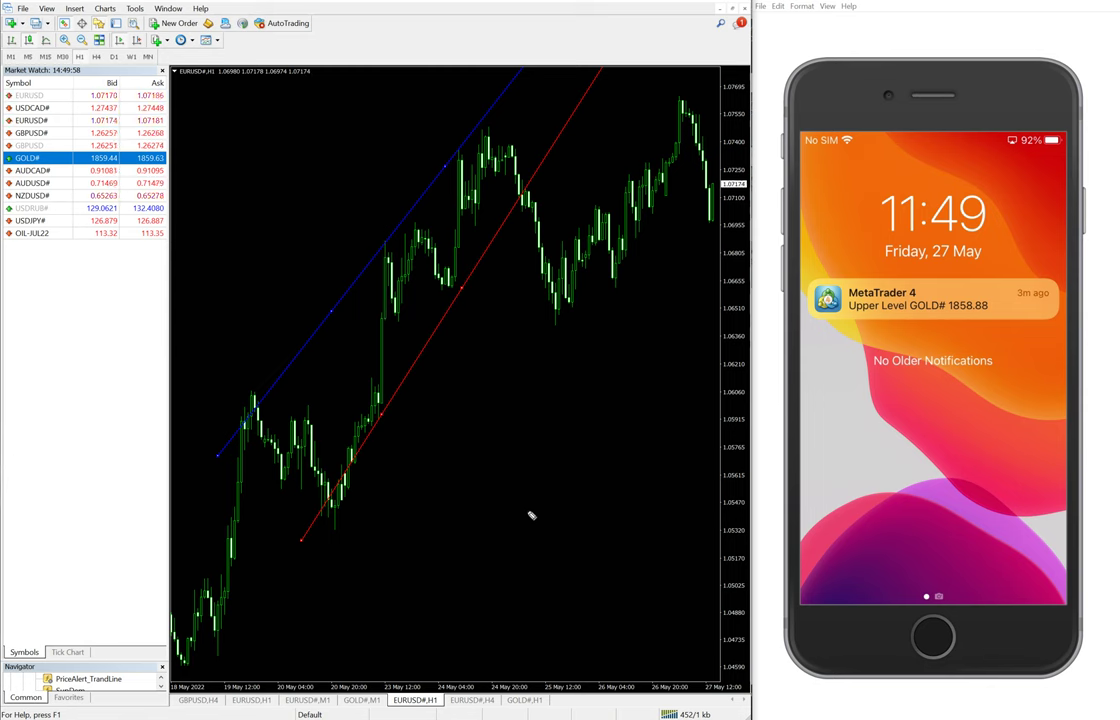
mouse_move(424, 472)
mouse_down()
mouse_move(440, 530)
mouse_move(465, 435)
mouse_move(500, 392)
mouse_move(562, 376)
mouse_move(580, 290)
mouse_move(638, 250)
mouse_move(668, 170)
mouse_move(790, 80)
mouse_move(815, 45)
mouse_move(876, 63)
mouse_up()
mouse_move(1110, 400)
mouse_down()
mouse_move(600, 406)
mouse_move(580, 690)
mouse_up()
drag(580, 493, 1038, 481)
mouse_move(660, 425)
mouse_down()
mouse_move(680, 465)
mouse_move(720, 450)
mouse_move(900, 457)
mouse_move(985, 440)
mouse_move(1040, 450)
mouse_up()
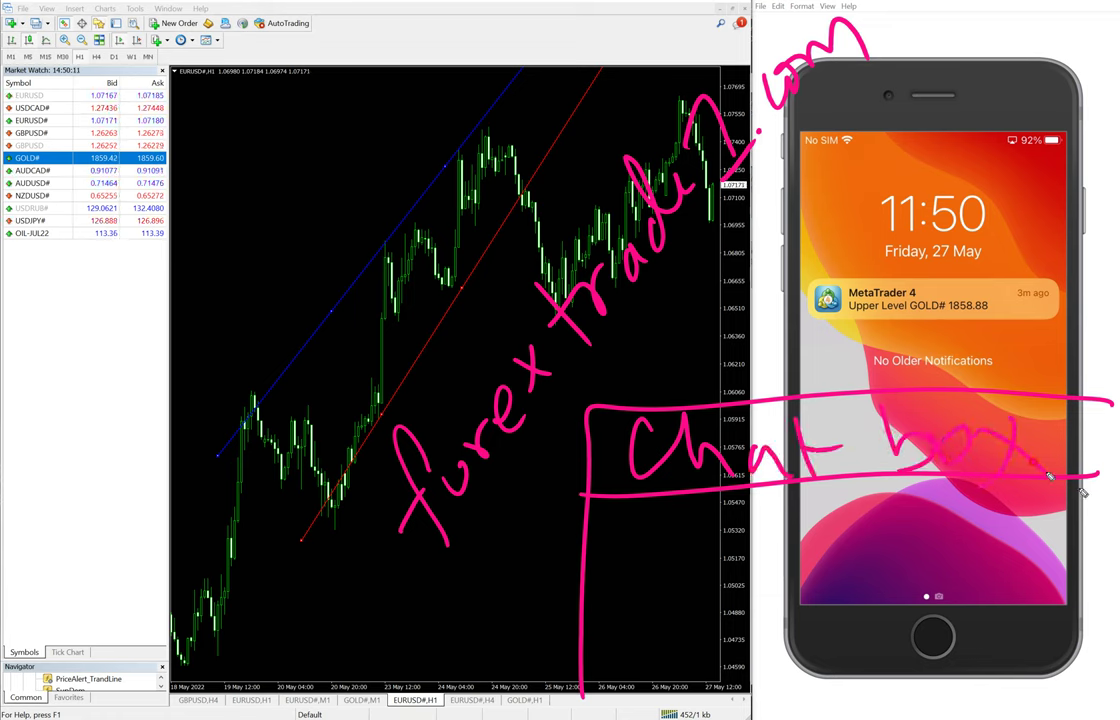
drag(655, 640, 900, 605)
mouse_move(975, 630)
mouse_down()
mouse_move(990, 622)
mouse_move(958, 663)
mouse_up()
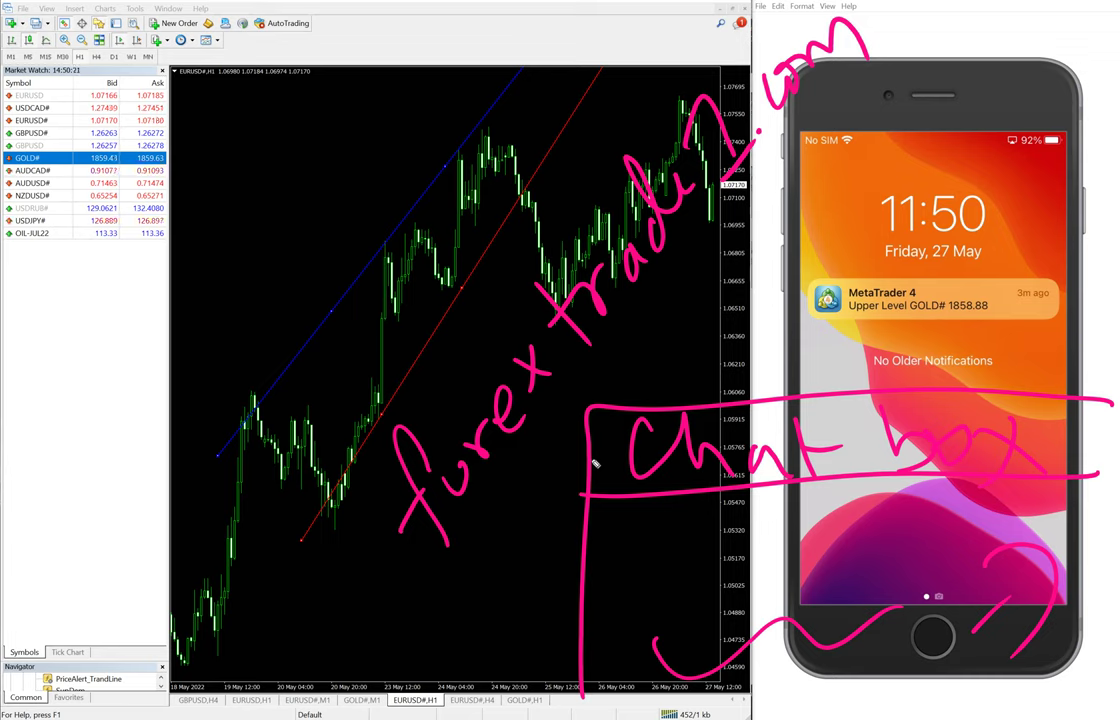
key(Escape)
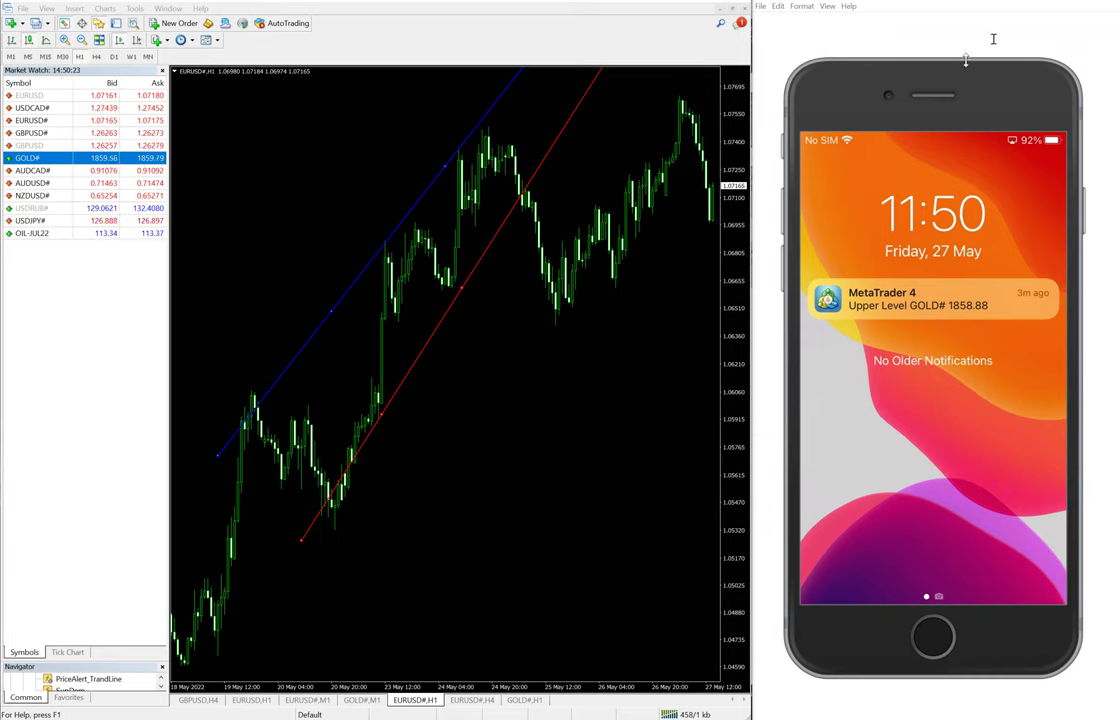